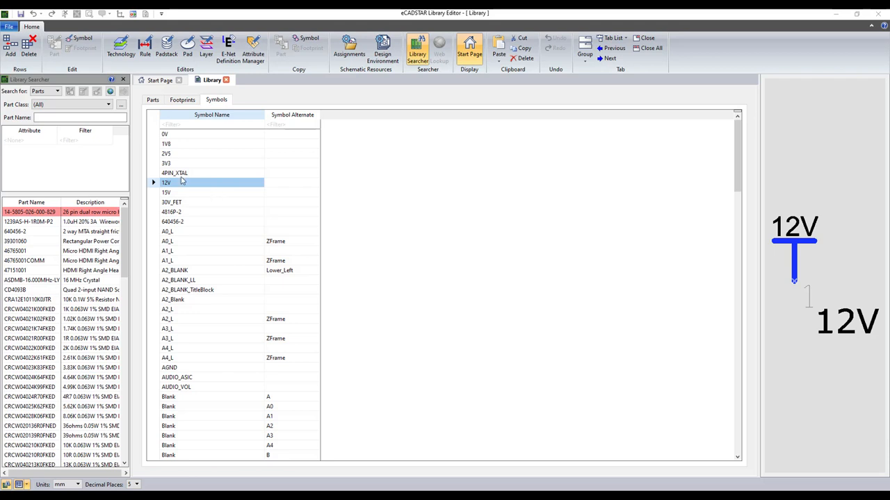
Step: Open the 1V8 symbol for editing and set its Part Name property to 1V2, keeping Power as the component type
{"action": "right_click", "coordinate": [174, 146]}
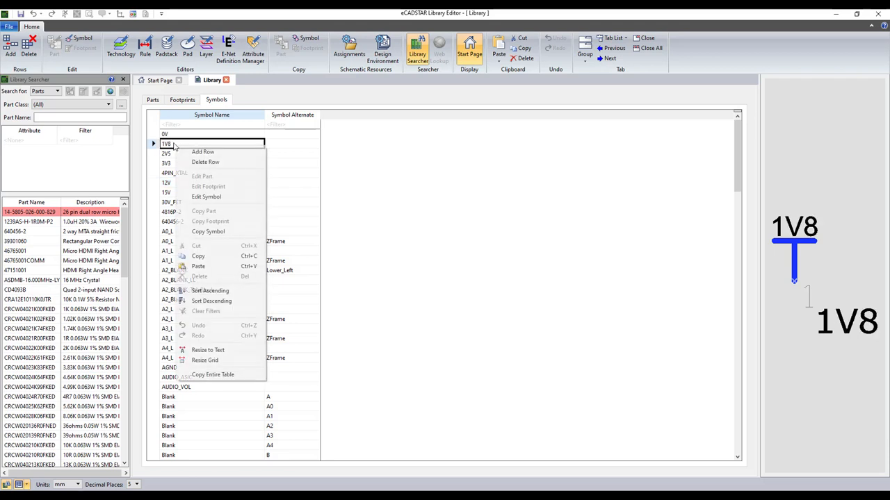
{"action": "left_click", "coordinate": [232, 199]}
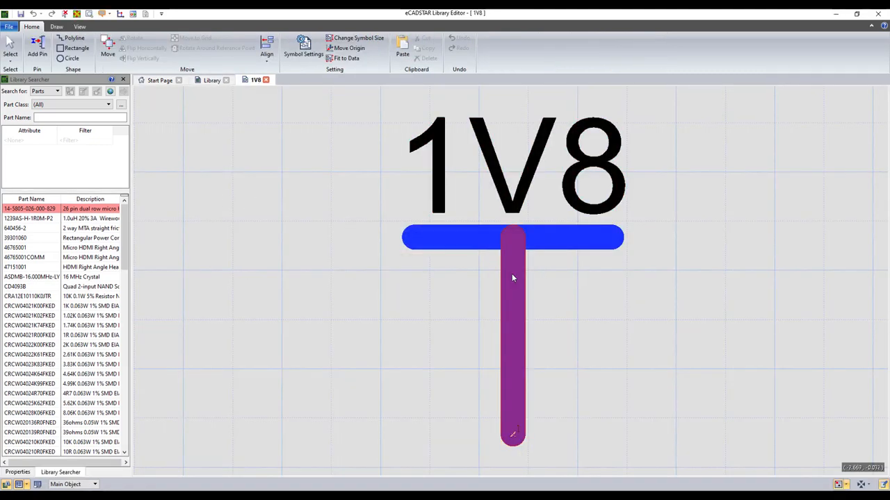
{"action": "left_click", "coordinate": [304, 49]}
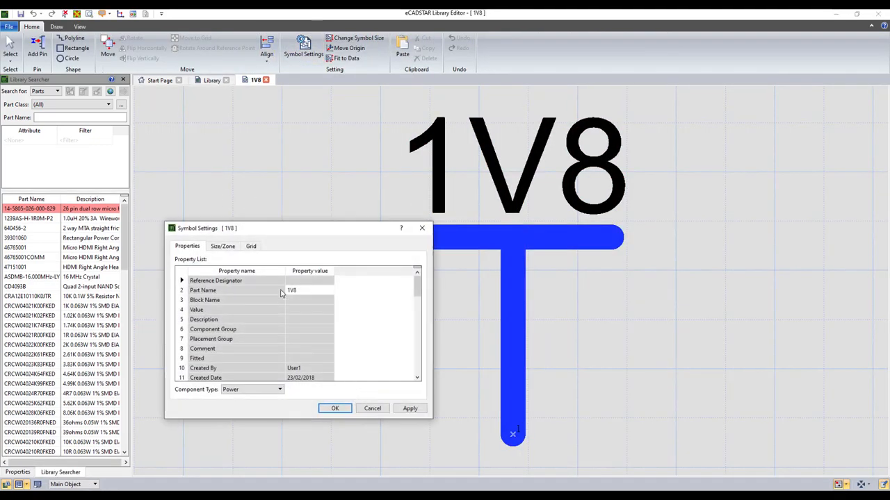
{"action": "left_click", "coordinate": [305, 291]}
{"action": "type", "text": "1"}
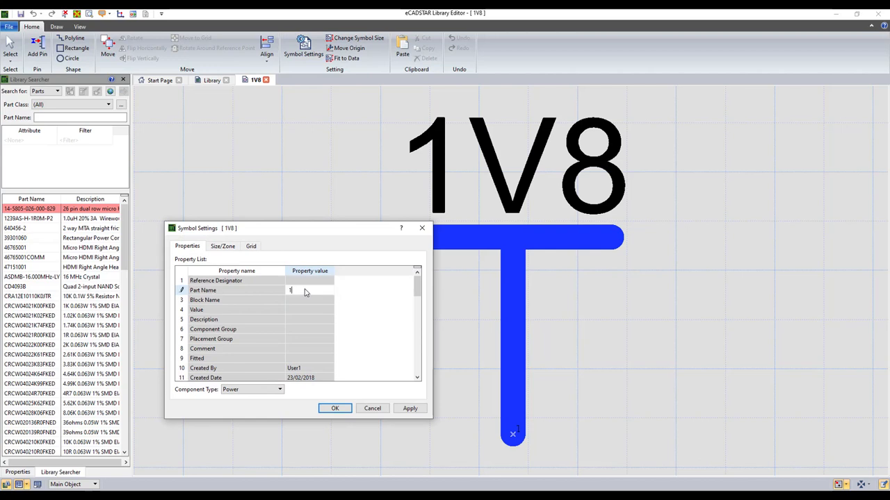
{"action": "key", "text": "Return"}
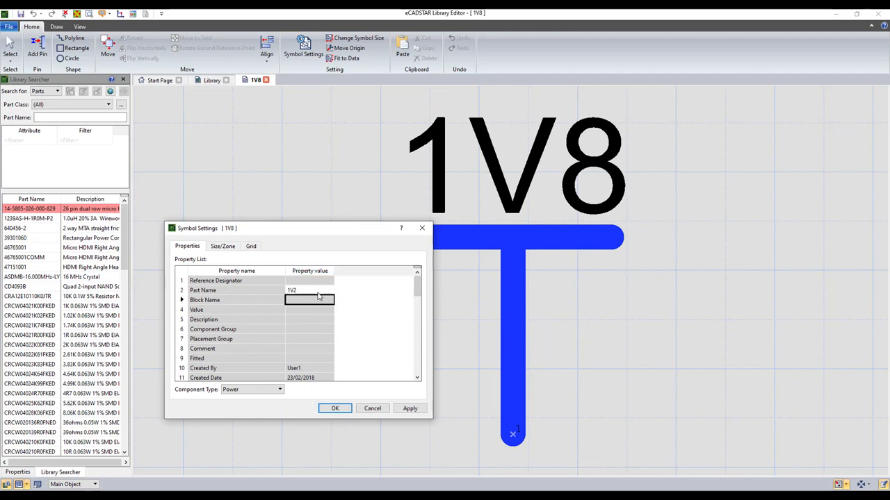
{"action": "left_click", "coordinate": [265, 391]}
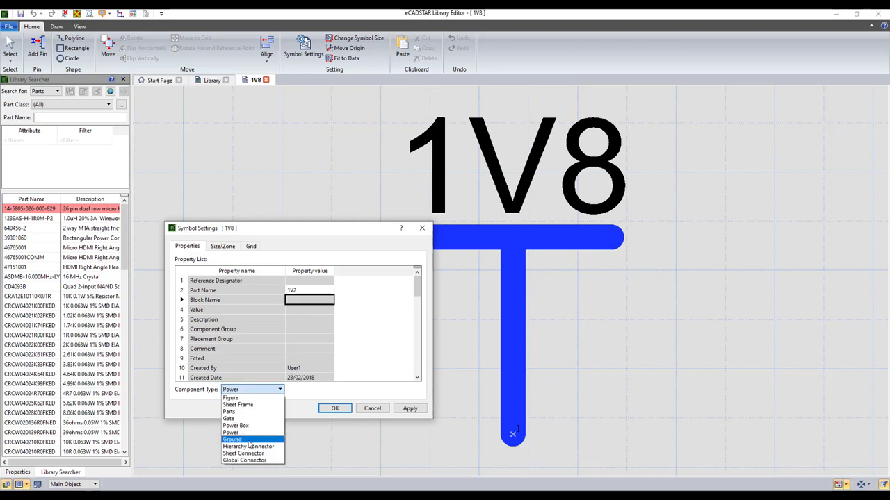
{"action": "left_click", "coordinate": [366, 390]}
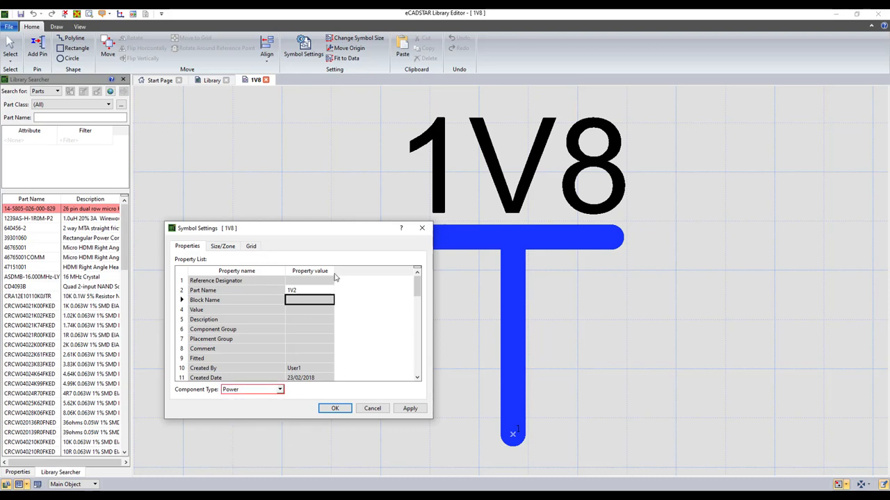
{"action": "left_click", "coordinate": [337, 409]}
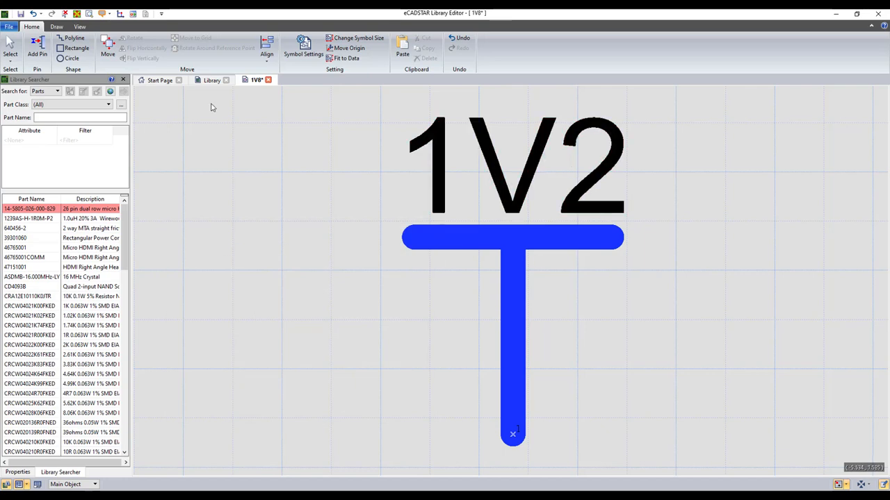
Step: Save the edited power symbol under the new name 1V2 and close it
{"action": "left_click", "coordinate": [8, 27]}
{"action": "left_click", "coordinate": [35, 104]}
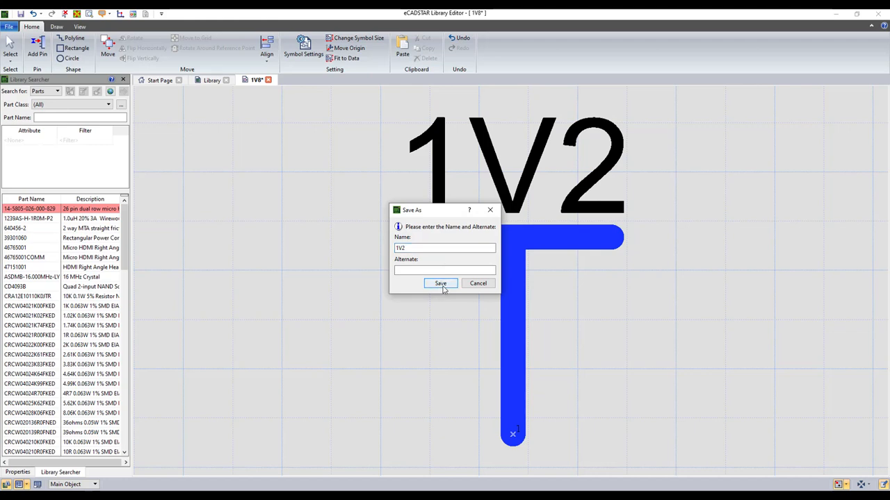
{"action": "left_click", "coordinate": [441, 283]}
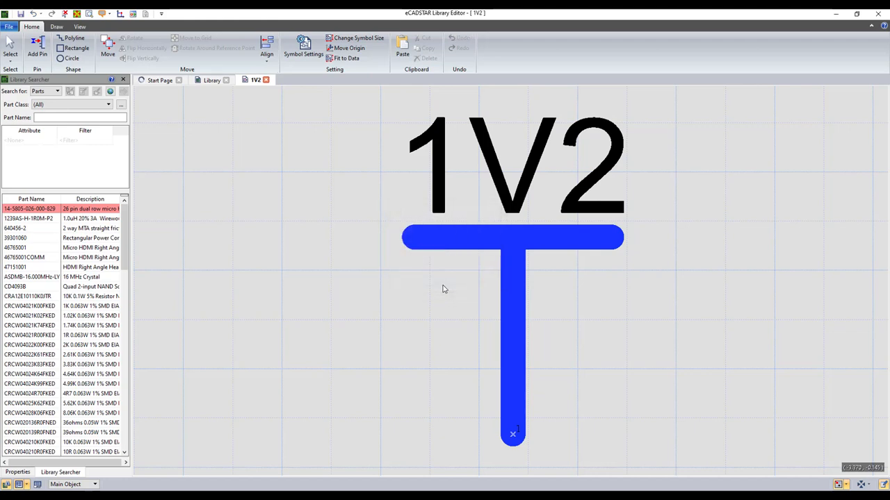
{"action": "left_click", "coordinate": [265, 80]}
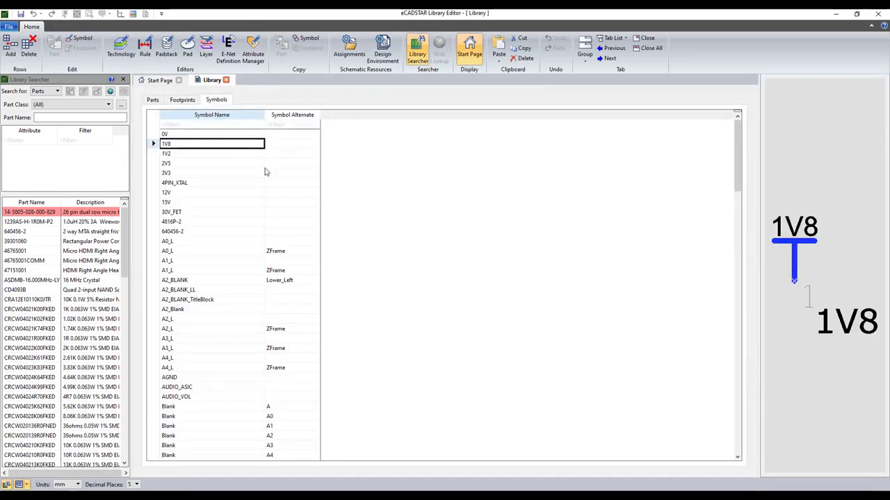
Step: Duplicate the 3V3 symbol in the library's symbol list and name the copy 5V
{"action": "left_click", "coordinate": [154, 173]}
{"action": "right_click", "coordinate": [155, 173]}
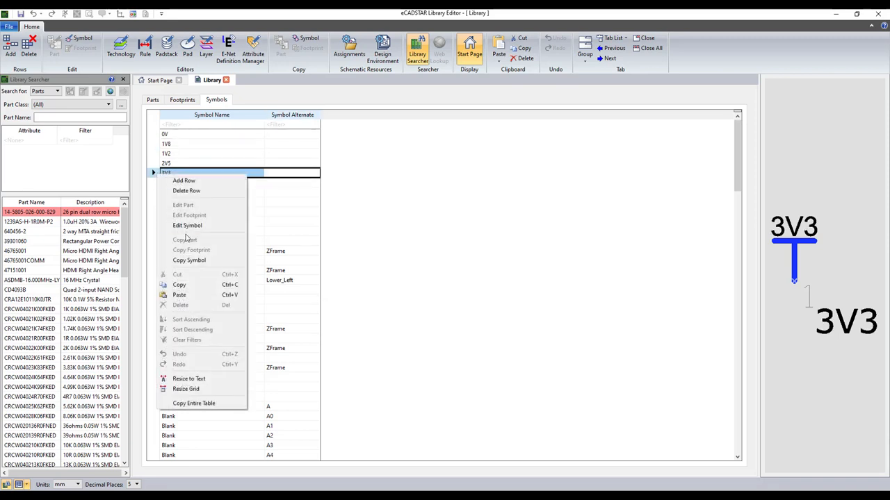
{"action": "left_click", "coordinate": [194, 261]}
{"action": "right_click", "coordinate": [152, 174]}
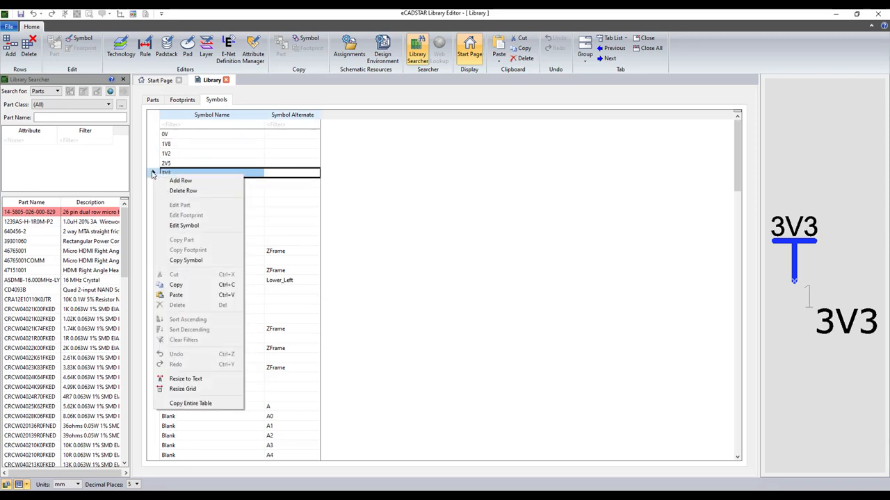
{"action": "left_click", "coordinate": [175, 295]}
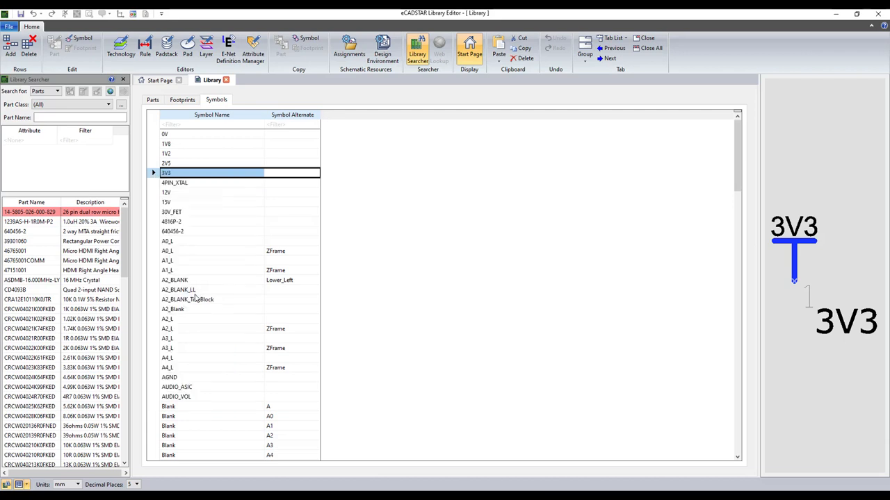
{"action": "left_click", "coordinate": [177, 184]}
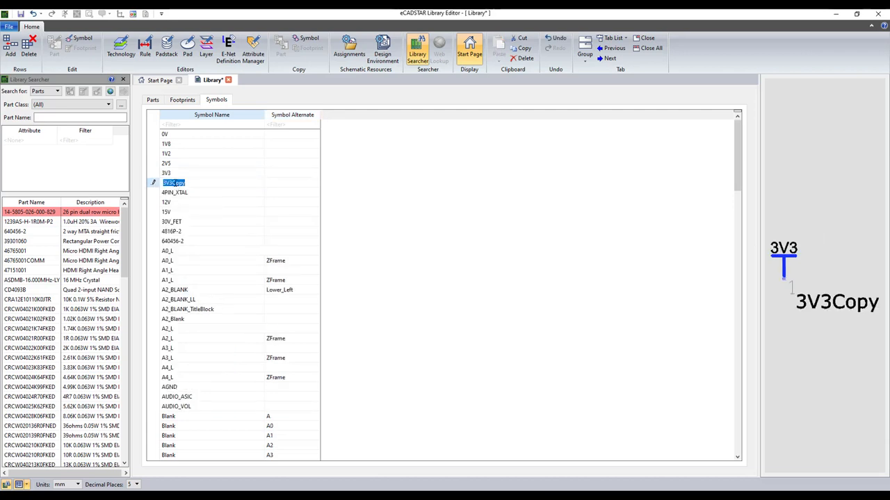
{"action": "type", "text": "5V"}
{"action": "key", "text": "Return"}
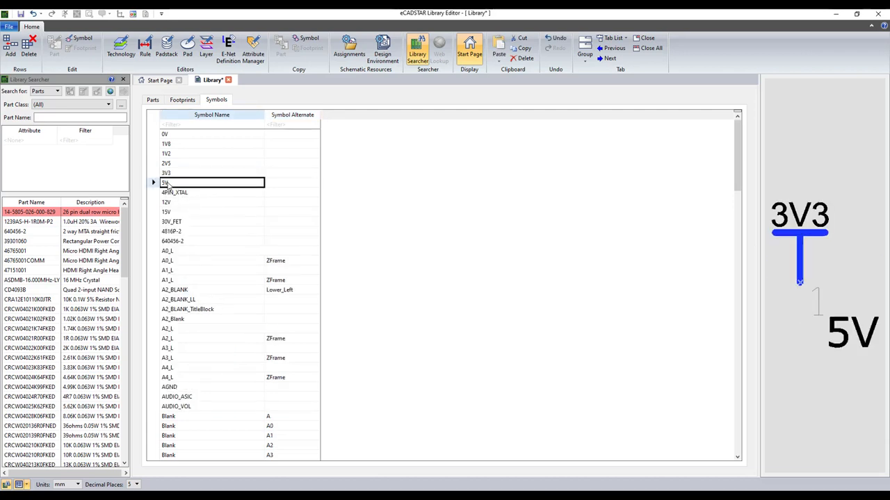
Step: Save the library to edit the 5V symbol, set its Part Name property to 5V, and close it with the changes saved
{"action": "right_click", "coordinate": [166, 184]}
{"action": "left_click", "coordinate": [203, 238]}
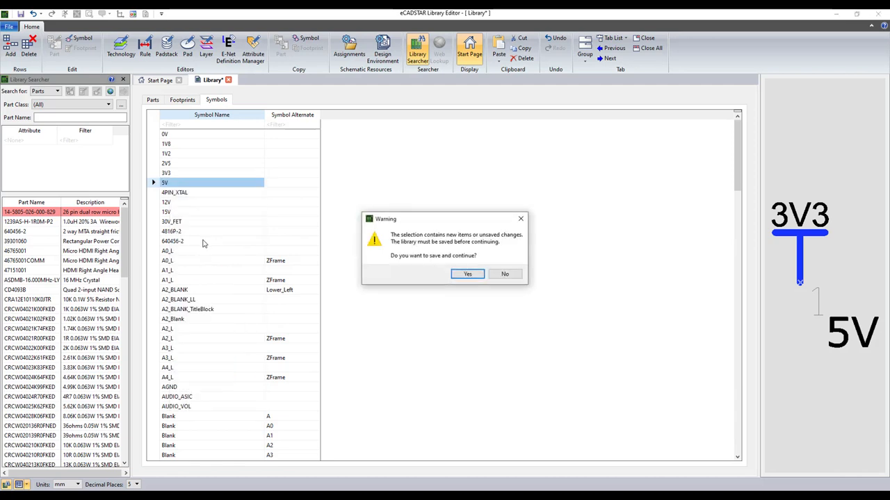
{"action": "left_click", "coordinate": [468, 275]}
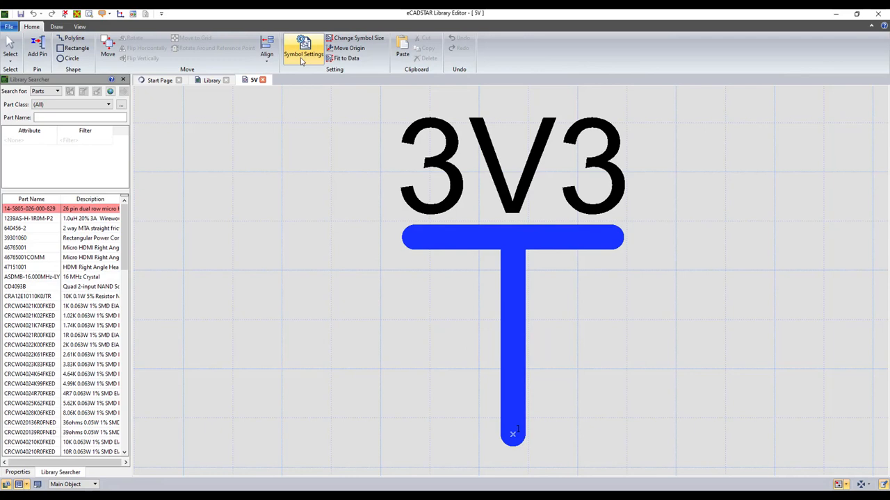
{"action": "left_click", "coordinate": [302, 55]}
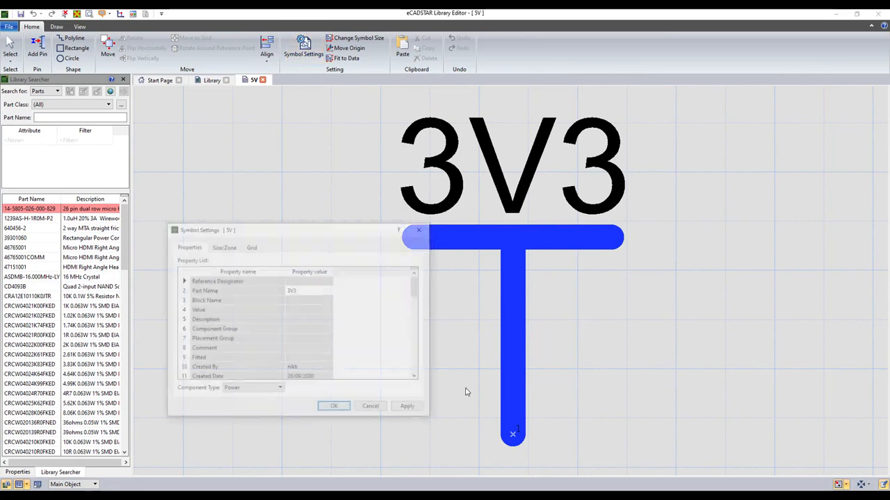
{"action": "left_click", "coordinate": [298, 292]}
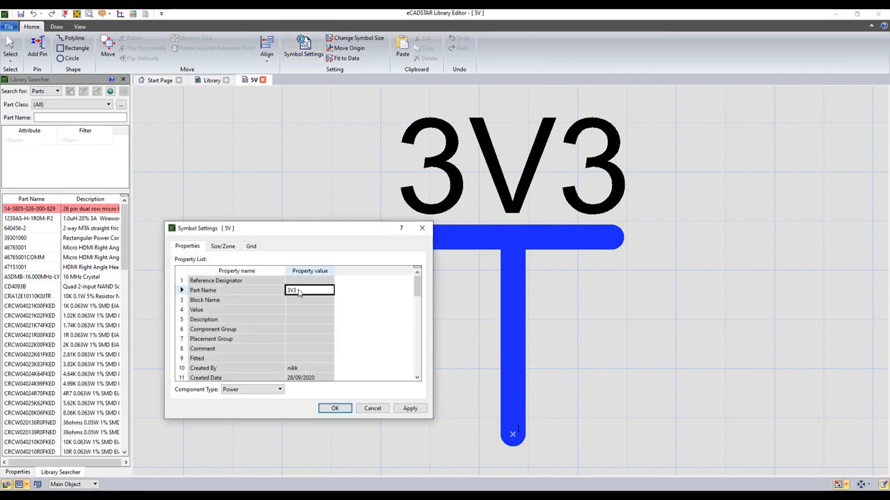
{"action": "type", "text": "5V"}
{"action": "key", "text": "Return"}
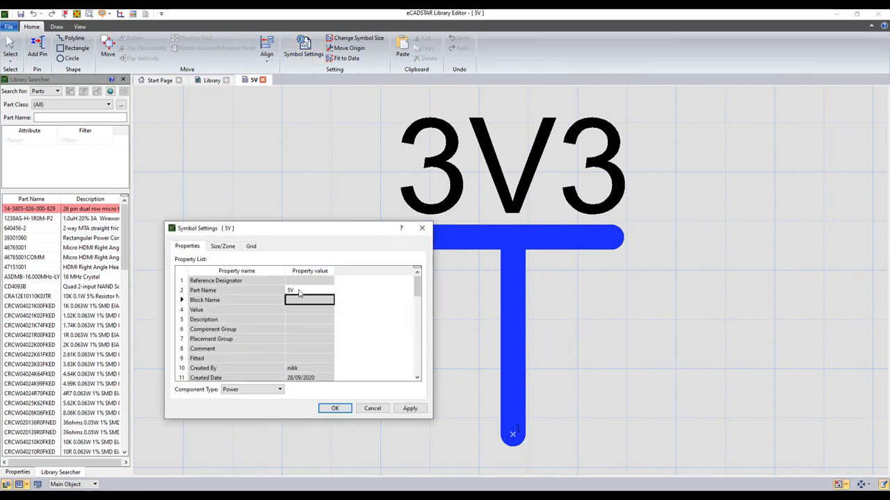
{"action": "left_click", "coordinate": [334, 408]}
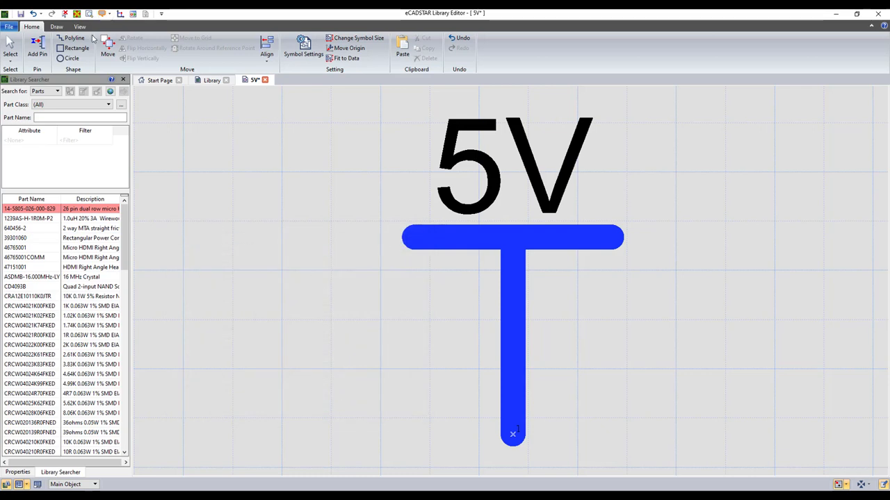
{"action": "left_click", "coordinate": [265, 80]}
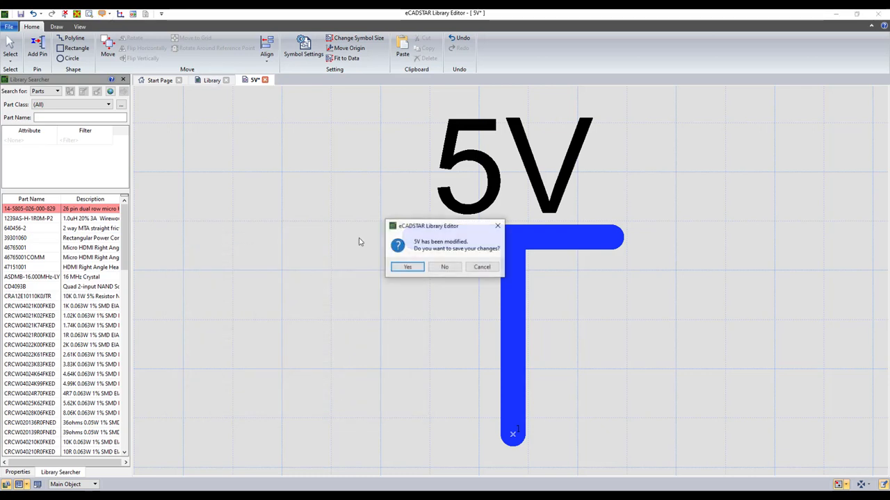
{"action": "left_click", "coordinate": [407, 268]}
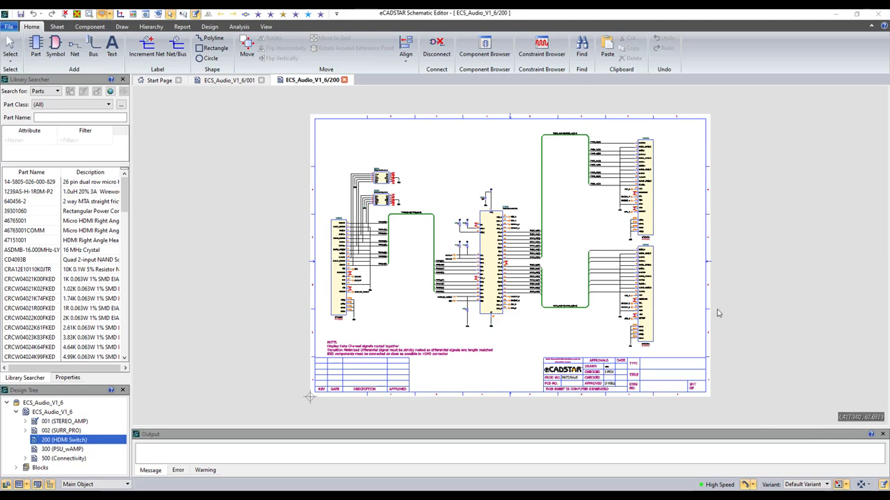
Step: In eCADSTAR Schematic Editor, place the 1V8 library symbol above the EN pin of IC2000 on the HDMI Switch sheet
{"action": "scroll", "coordinate": [469, 247], "scroll_direction": "up", "scroll_amount": 5}
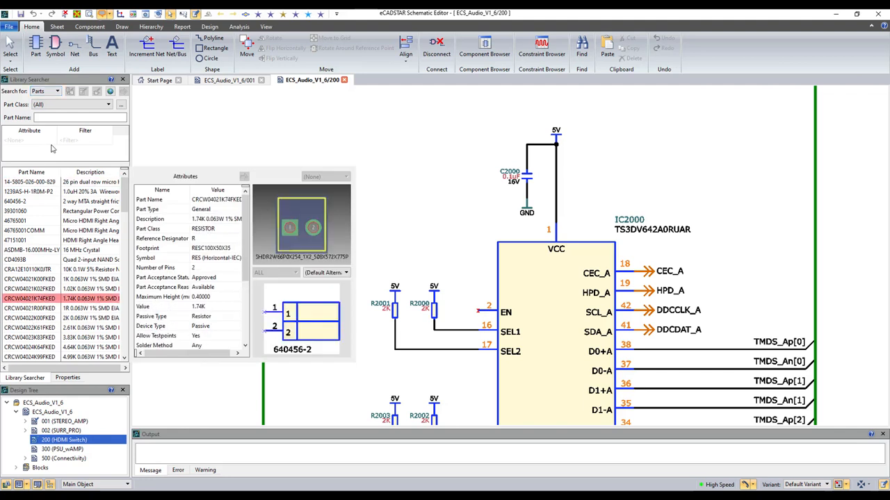
{"action": "left_click", "coordinate": [57, 91]}
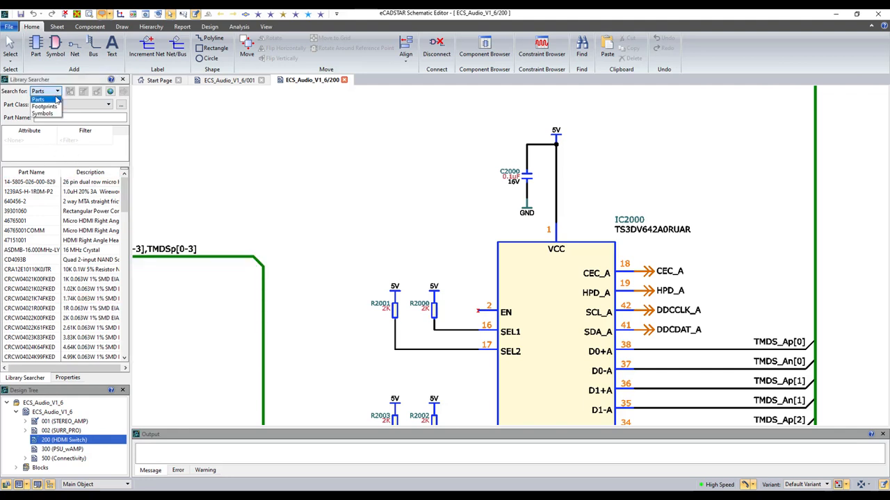
{"action": "left_click", "coordinate": [46, 114]}
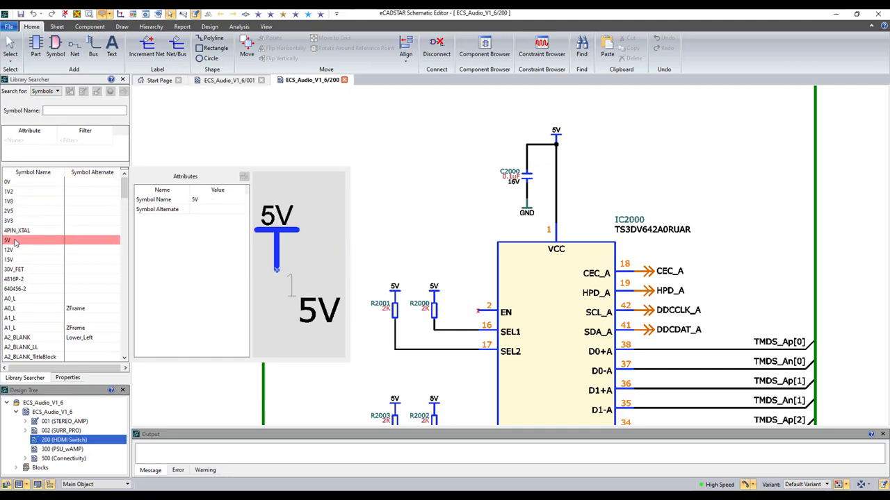
{"action": "left_click", "coordinate": [11, 202]}
{"action": "double_click", "coordinate": [11, 201]}
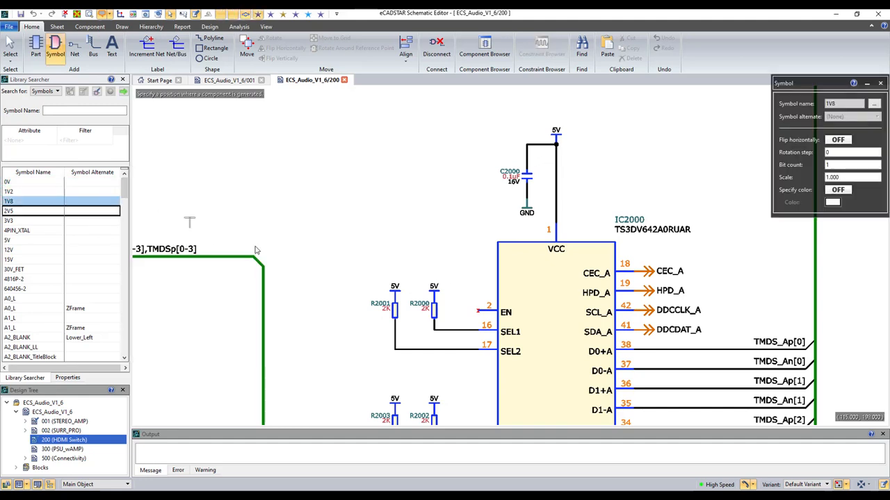
{"action": "left_click", "coordinate": [469, 275]}
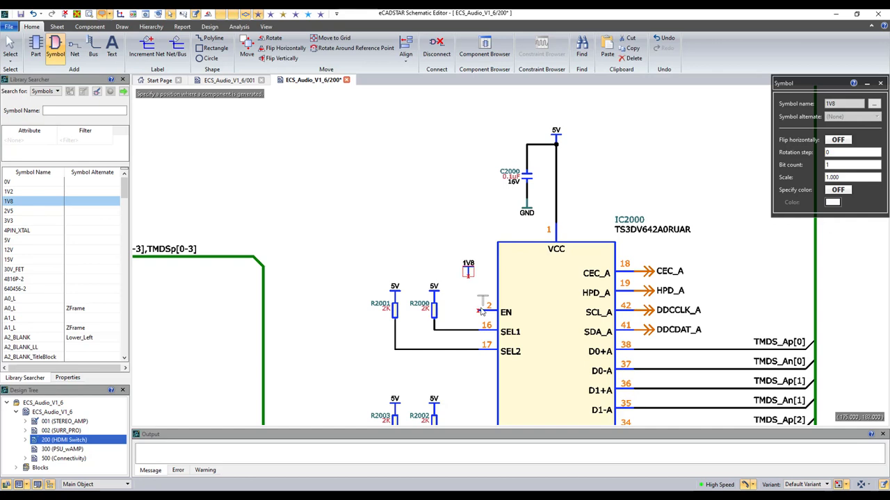
{"action": "key", "text": "Escape"}
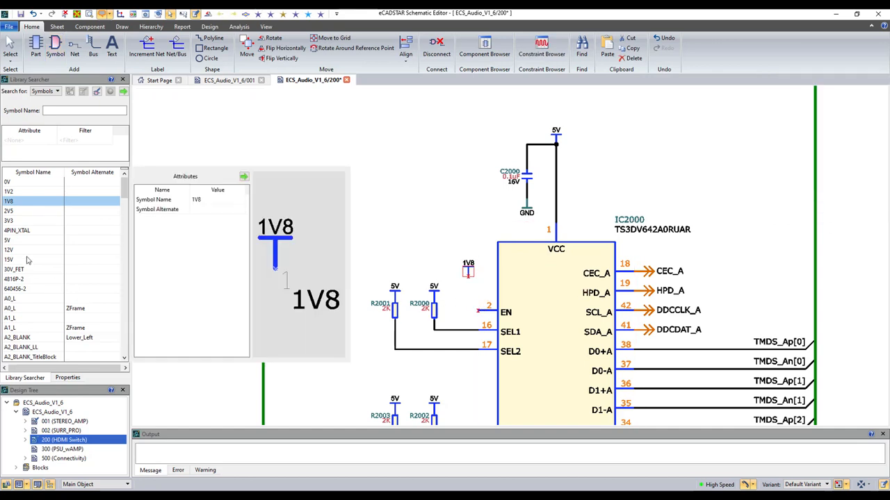
Step: Place a 5V symbol on EN pin 2 of IC2000 and move it away from the pin so a wire connects them
{"action": "double_click", "coordinate": [11, 240]}
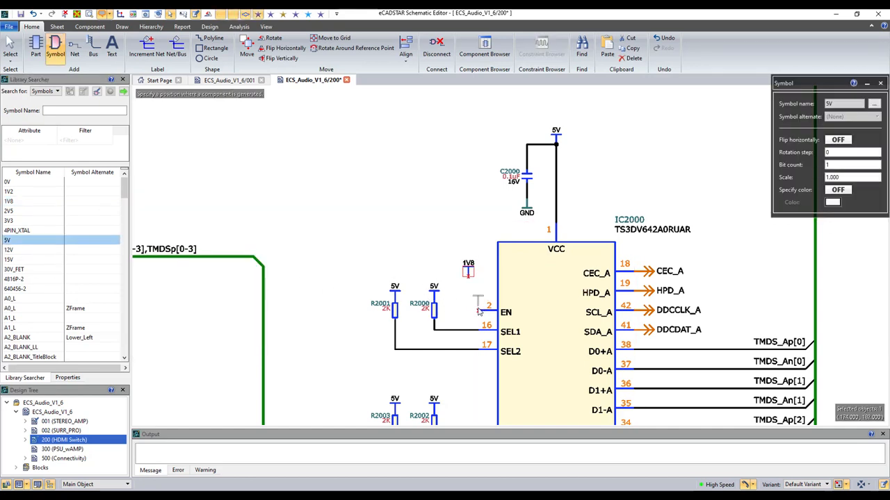
{"action": "key", "text": "Escape"}
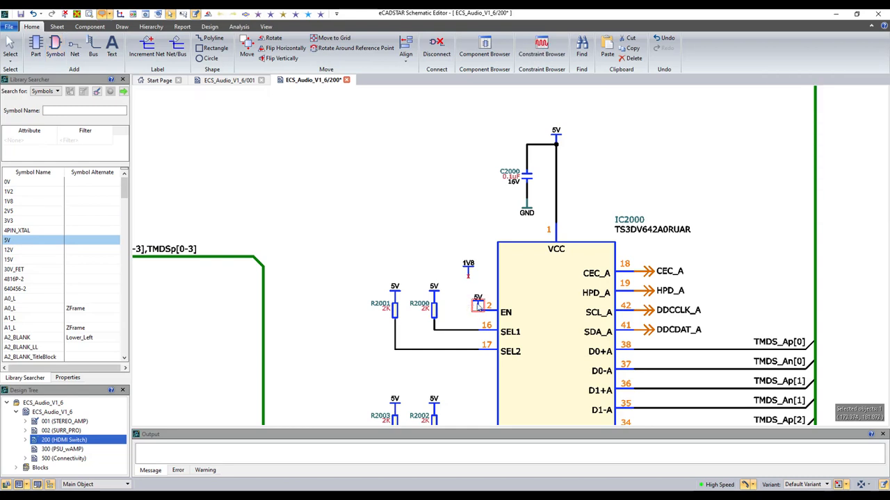
{"action": "mouse_move", "coordinate": [478, 306]}
{"action": "left_mouse_down"}
{"action": "mouse_move", "coordinate": [431, 288]}
{"action": "mouse_move", "coordinate": [469, 298]}
{"action": "mouse_move", "coordinate": [459, 304]}
{"action": "mouse_move", "coordinate": [466, 313]}
{"action": "left_mouse_up"}
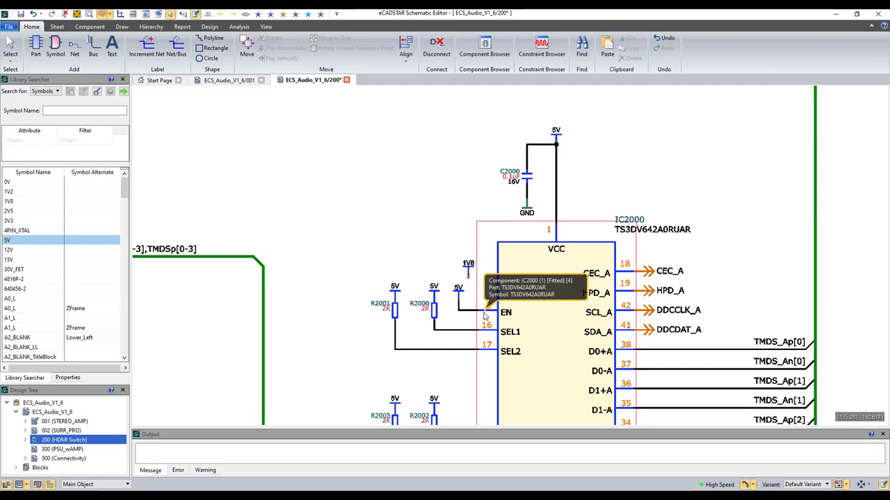
{"action": "mouse_move", "coordinate": [37, 262]}
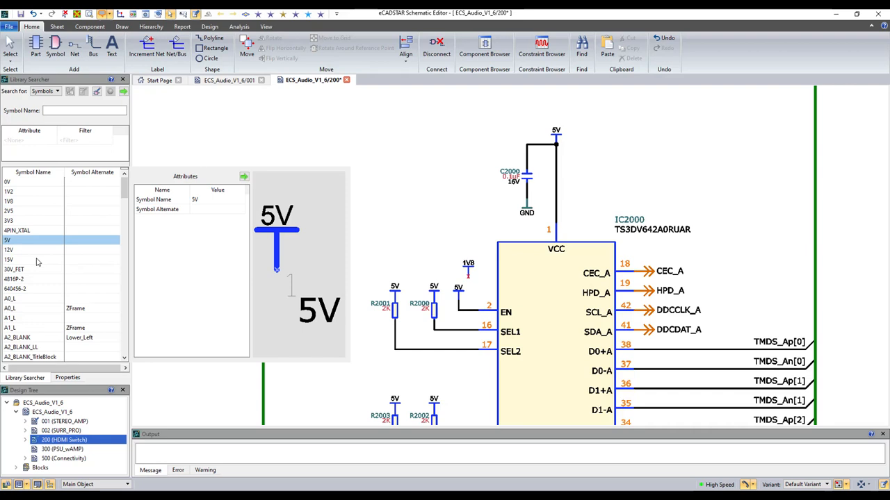